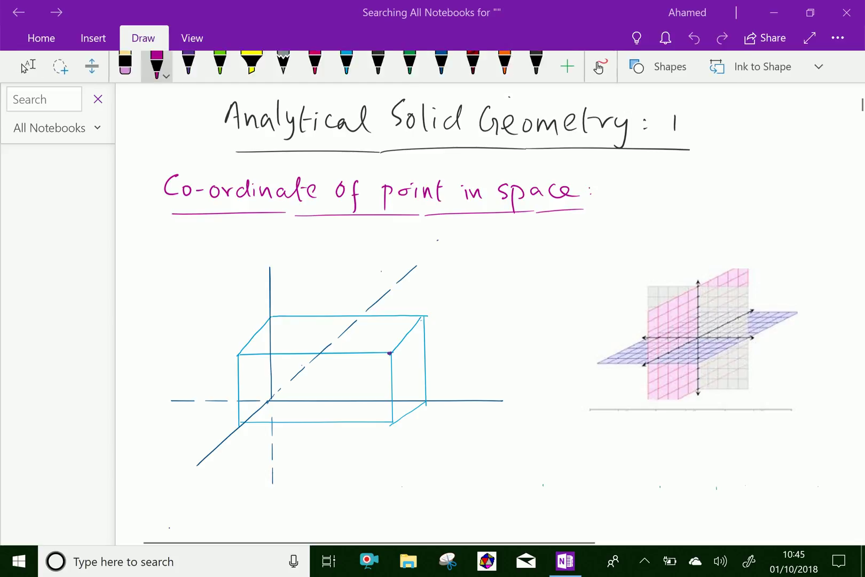
# - Tick the 'Co-ordinate of point in space' heading in magenta, then select the purple pen
pyautogui.moveTo(593, 184); pyautogui.dragTo(626, 167)
pyautogui.scroll(-1, 481, 266)
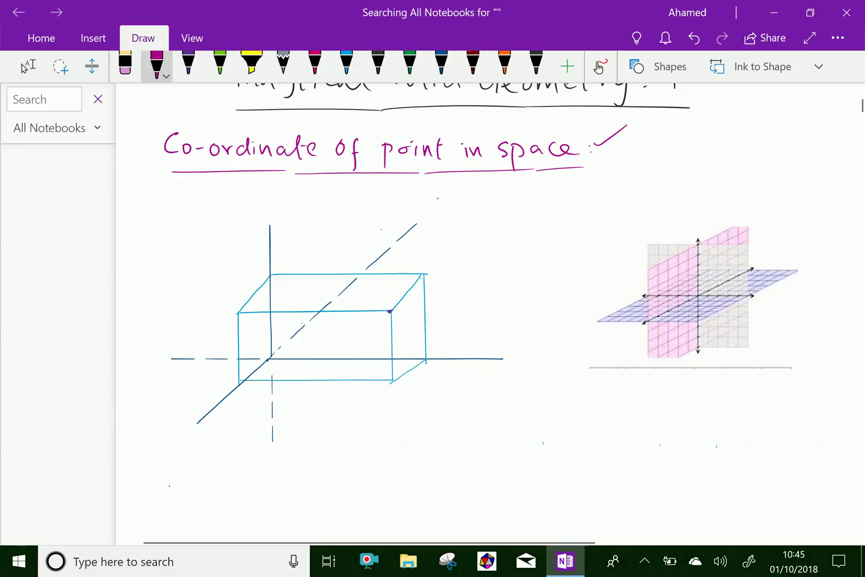
pyautogui.click(188, 64)
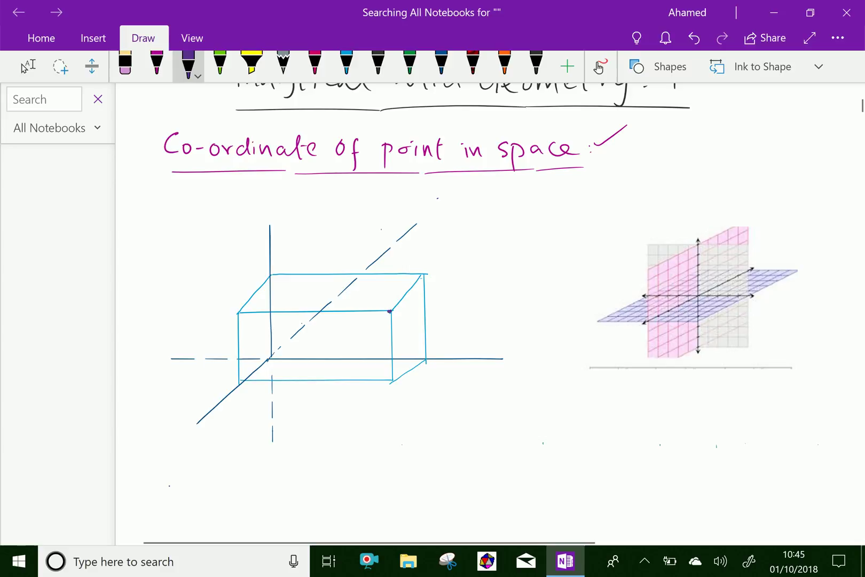
# - Label the origin O and the end x', and add arrowheads labeled y and Y' to the horizontal axis
pyautogui.moveTo(259, 345); pyautogui.dragTo(260, 345)
pyautogui.moveTo(198, 414)
pyautogui.mouseDown()
pyautogui.moveTo(223, 428)
pyautogui.moveTo(213, 434)
pyautogui.mouseUp()
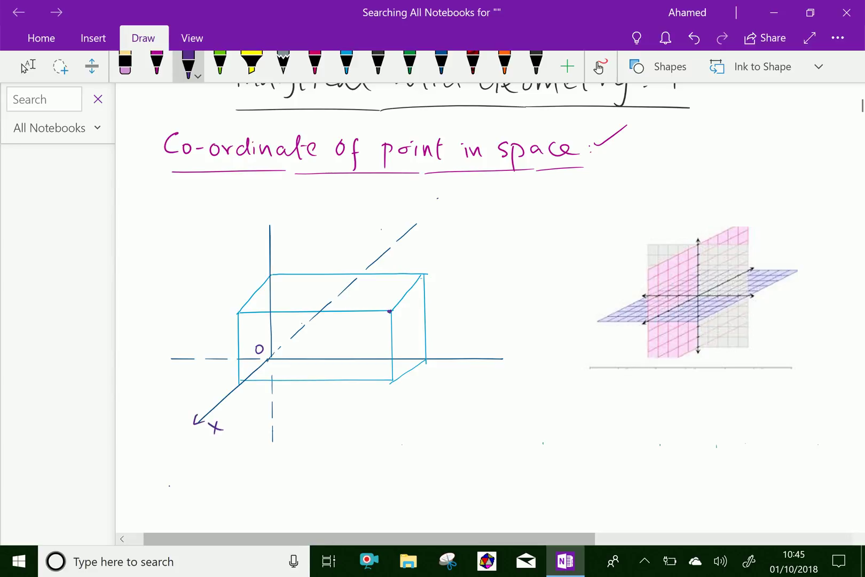
pyautogui.moveTo(415, 214); pyautogui.dragTo(430, 220)
pyautogui.moveTo(424, 211)
pyautogui.mouseDown()
pyautogui.moveTo(420, 225)
pyautogui.moveTo(432, 210)
pyautogui.mouseUp()
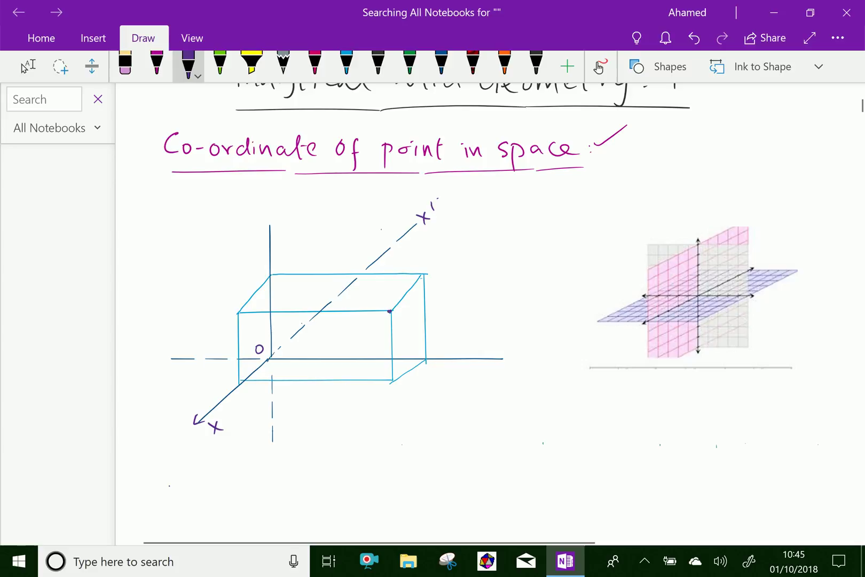
pyautogui.moveTo(497, 353)
pyautogui.mouseDown()
pyautogui.moveTo(500, 365)
pyautogui.moveTo(522, 362)
pyautogui.mouseUp()
pyautogui.moveTo(528, 352); pyautogui.dragTo(519, 370)
pyautogui.moveTo(180, 355)
pyautogui.mouseDown()
pyautogui.moveTo(180, 365)
pyautogui.moveTo(163, 354)
pyautogui.moveTo(158, 363)
pyautogui.mouseUp()
pyautogui.moveTo(170, 338); pyautogui.dragTo(167, 347)
# - Add z and z' arrowheads to the vertical axis and mark the box corner P(x,y,z)
pyautogui.moveTo(265, 234)
pyautogui.mouseDown()
pyautogui.moveTo(276, 234)
pyautogui.moveTo(285, 211)
pyautogui.moveTo(287, 222)
pyautogui.mouseUp()
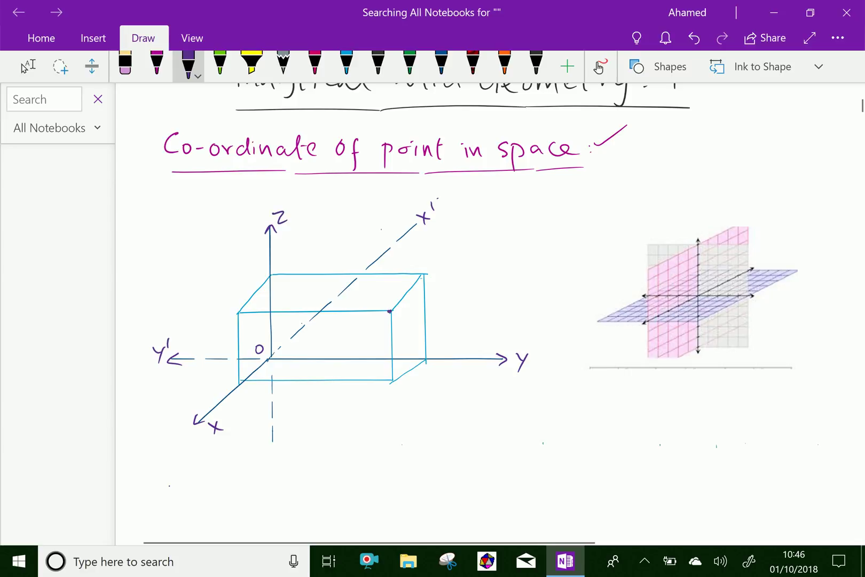
pyautogui.moveTo(264, 437)
pyautogui.mouseDown()
pyautogui.moveTo(301, 443)
pyautogui.moveTo(304, 429)
pyautogui.mouseUp()
pyautogui.moveTo(401, 311)
pyautogui.mouseDown()
pyautogui.moveTo(402, 327)
pyautogui.moveTo(430, 315)
pyautogui.moveTo(445, 325)
pyautogui.moveTo(468, 317)
pyautogui.mouseUp()
pyautogui.moveTo(467, 299); pyautogui.dragTo(469, 319)
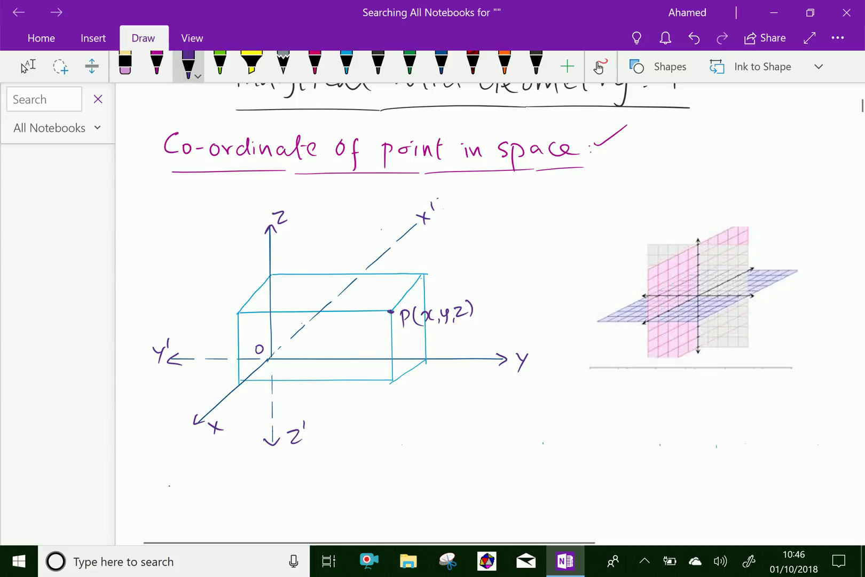
pyautogui.scroll(-1, 473, 304)
# - Draw a purple check beside the intersecting coordinate planes picture
pyautogui.click(27, 66)
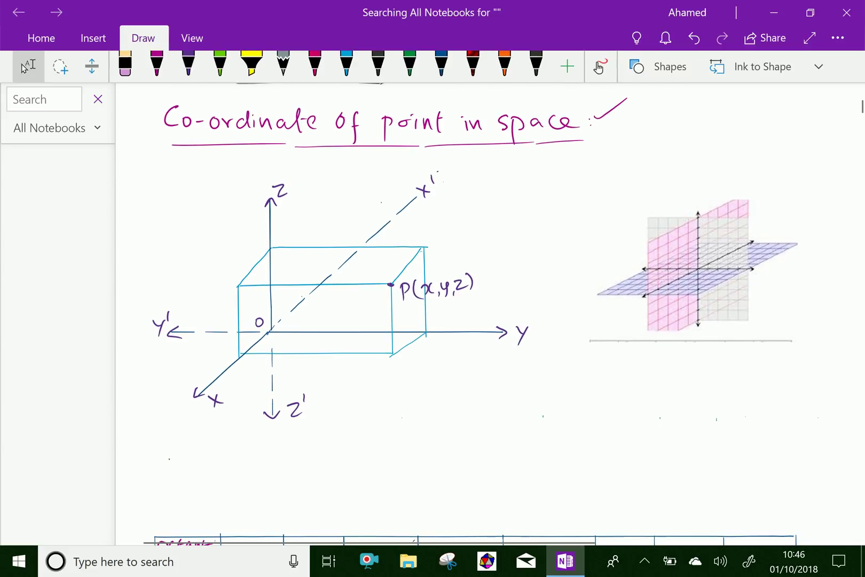
pyautogui.click(188, 66)
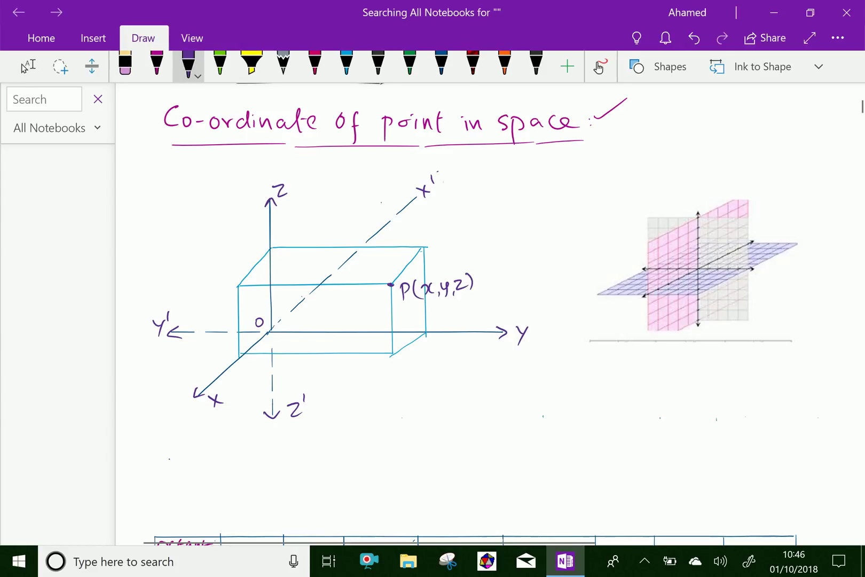
pyautogui.moveTo(772, 211); pyautogui.dragTo(789, 202)
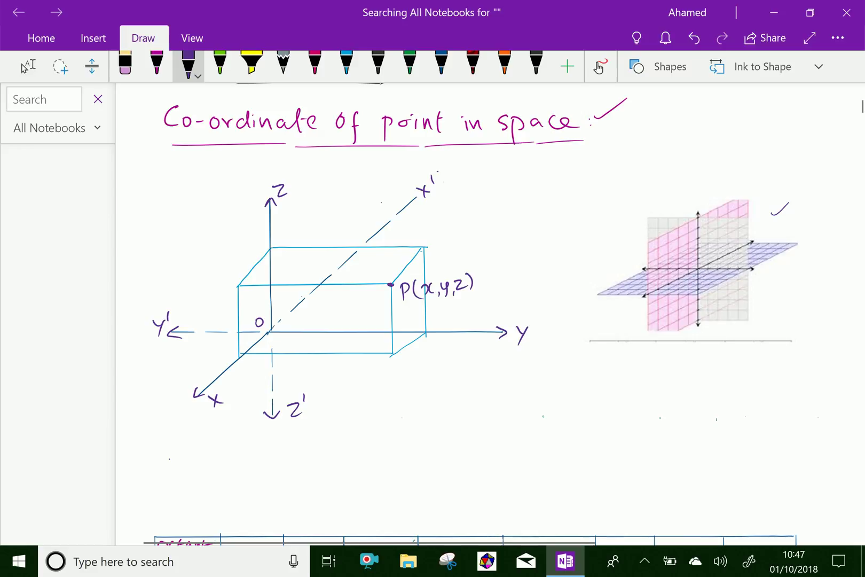
pyautogui.scroll(-3, 473, 311)
pyautogui.scroll(-1, 473, 311)
pyautogui.scroll(-1, 473, 311)
pyautogui.scroll(-1, 473, 311)
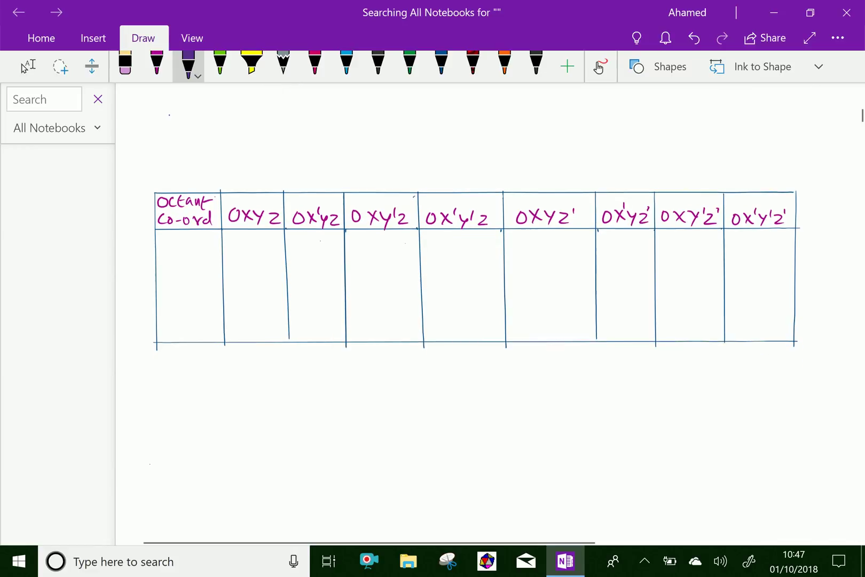
pyautogui.click(25, 67)
pyautogui.scroll(3, 473, 311)
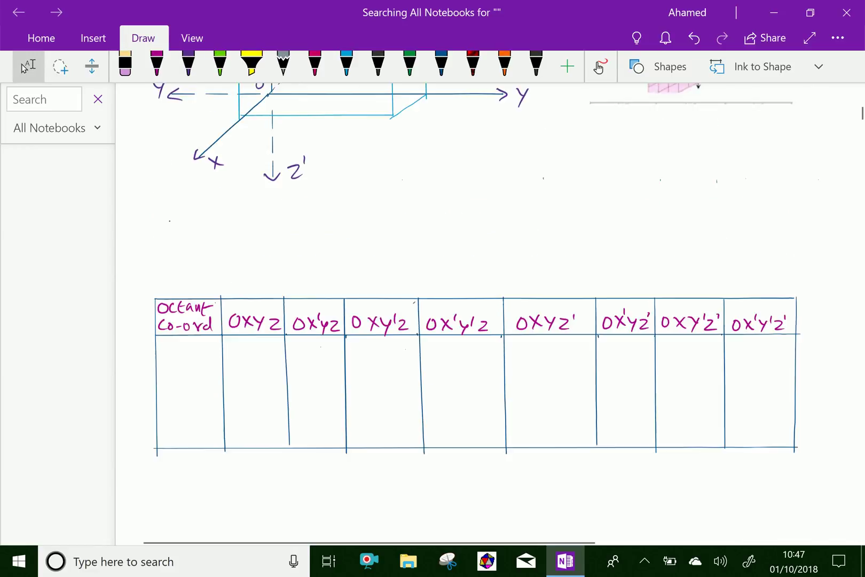
pyautogui.scroll(3, 473, 311)
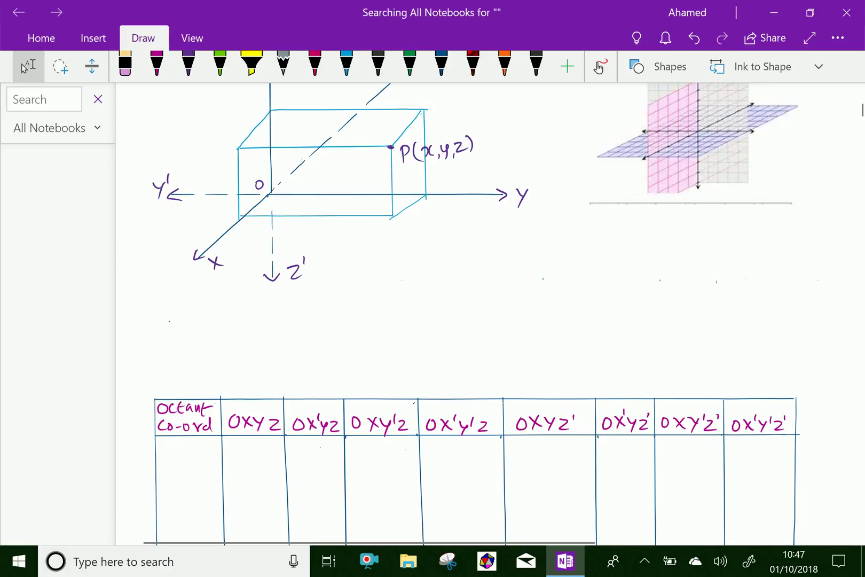
pyautogui.scroll(-2, 473, 311)
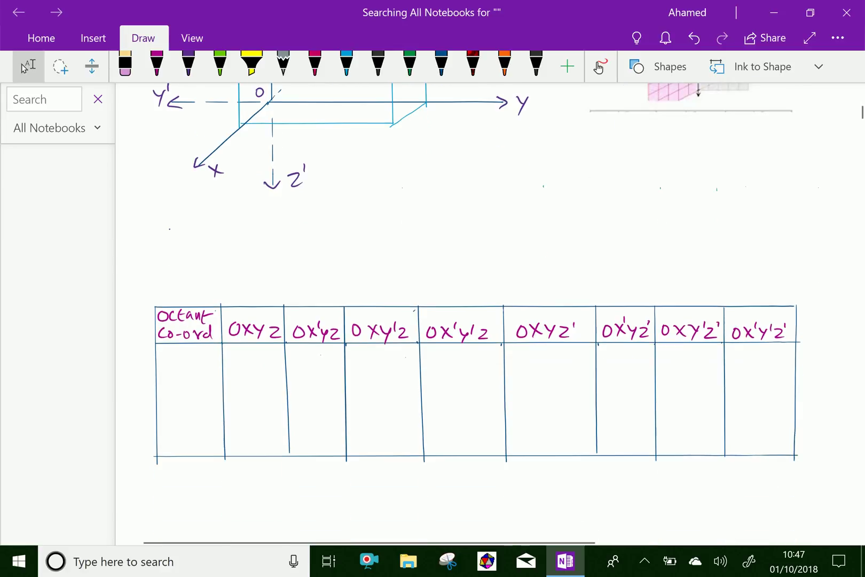
pyautogui.click(188, 64)
# - Write row label x and alternate +, −, +, −, +, −, +, − across the eight octants
pyautogui.moveTo(182, 324)
pyautogui.mouseDown()
pyautogui.moveTo(183, 335)
pyautogui.moveTo(198, 335)
pyautogui.moveTo(195, 408)
pyautogui.mouseUp()
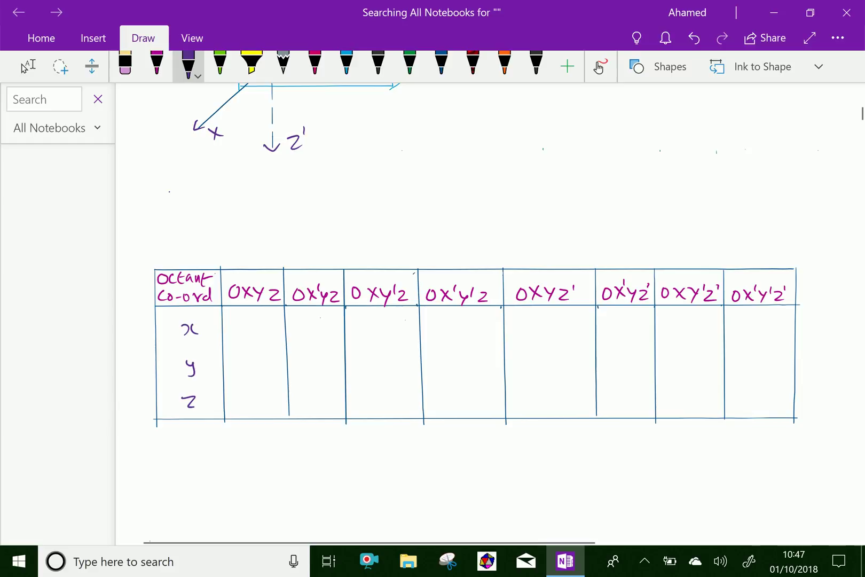
pyautogui.moveTo(248, 327)
pyautogui.mouseDown()
pyautogui.moveTo(264, 328)
pyautogui.moveTo(257, 336)
pyautogui.mouseUp()
pyautogui.moveTo(308, 328)
pyautogui.mouseDown()
pyautogui.moveTo(386, 326)
pyautogui.moveTo(379, 334)
pyautogui.mouseUp()
pyautogui.moveTo(448, 325); pyautogui.dragTo(460, 325)
pyautogui.moveTo(535, 324)
pyautogui.mouseDown()
pyautogui.moveTo(552, 325)
pyautogui.moveTo(545, 335)
pyautogui.mouseUp()
pyautogui.moveTo(611, 324); pyautogui.dragTo(625, 324)
pyautogui.moveTo(681, 326)
pyautogui.mouseDown()
pyautogui.moveTo(698, 326)
pyautogui.moveTo(689, 337)
pyautogui.mouseUp()
pyautogui.moveTo(742, 325); pyautogui.dragTo(765, 325)
pyautogui.scroll(3, 473, 314)
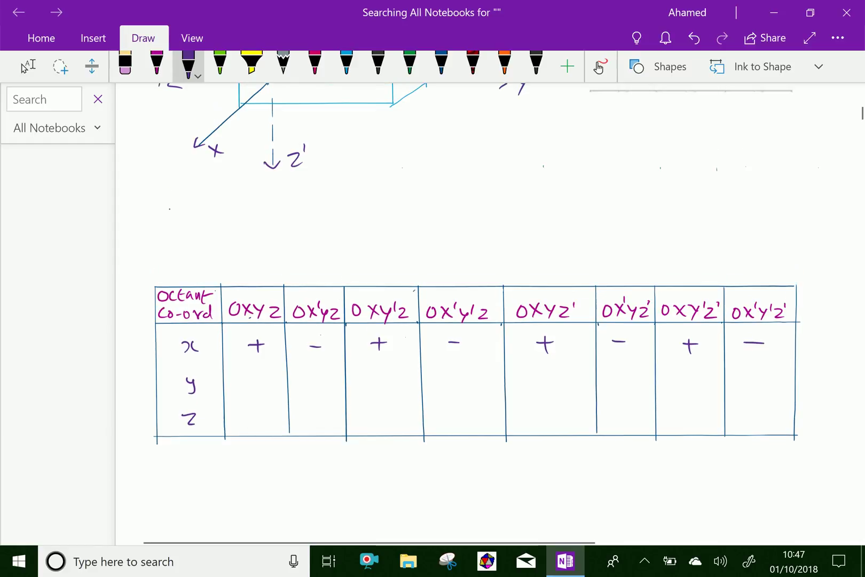
# - Fill the y row with +, +, −, −, +, +, −, − across the octants
pyautogui.click(28, 66)
pyautogui.scroll(-3, 473, 304)
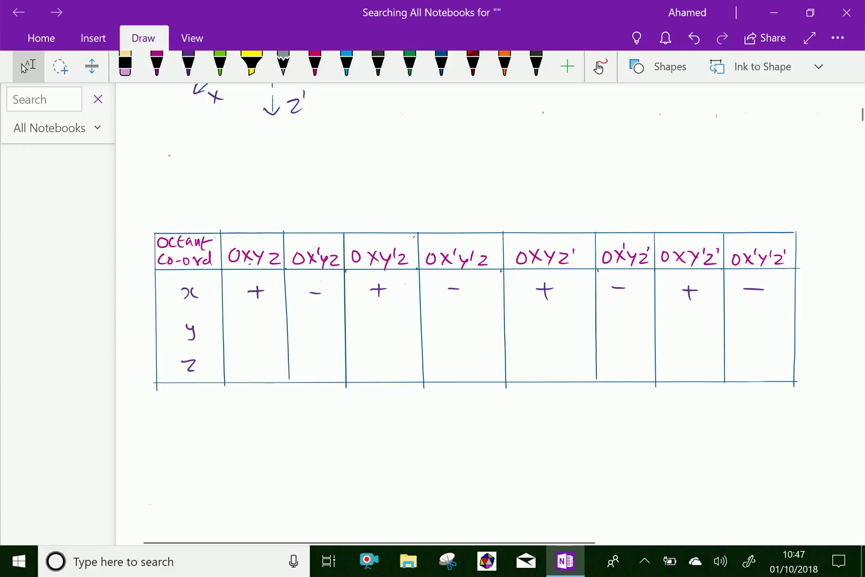
pyautogui.click(188, 66)
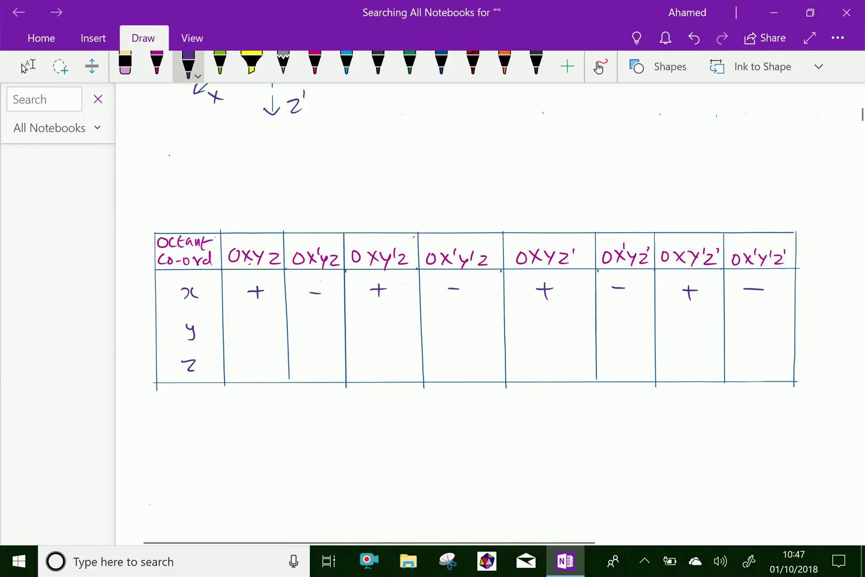
pyautogui.moveTo(244, 331)
pyautogui.mouseDown()
pyautogui.moveTo(262, 331)
pyautogui.moveTo(252, 339)
pyautogui.mouseUp()
pyautogui.moveTo(303, 330)
pyautogui.mouseDown()
pyautogui.moveTo(322, 330)
pyautogui.moveTo(312, 337)
pyautogui.mouseUp()
pyautogui.moveTo(373, 334); pyautogui.dragTo(387, 334)
pyautogui.moveTo(442, 334); pyautogui.dragTo(460, 334)
pyautogui.moveTo(529, 334); pyautogui.dragTo(549, 335)
pyautogui.moveTo(541, 325); pyautogui.dragTo(541, 343)
pyautogui.moveTo(608, 334)
pyautogui.mouseDown()
pyautogui.moveTo(626, 335)
pyautogui.moveTo(618, 343)
pyautogui.mouseUp()
pyautogui.moveTo(683, 335); pyautogui.dragTo(761, 334)
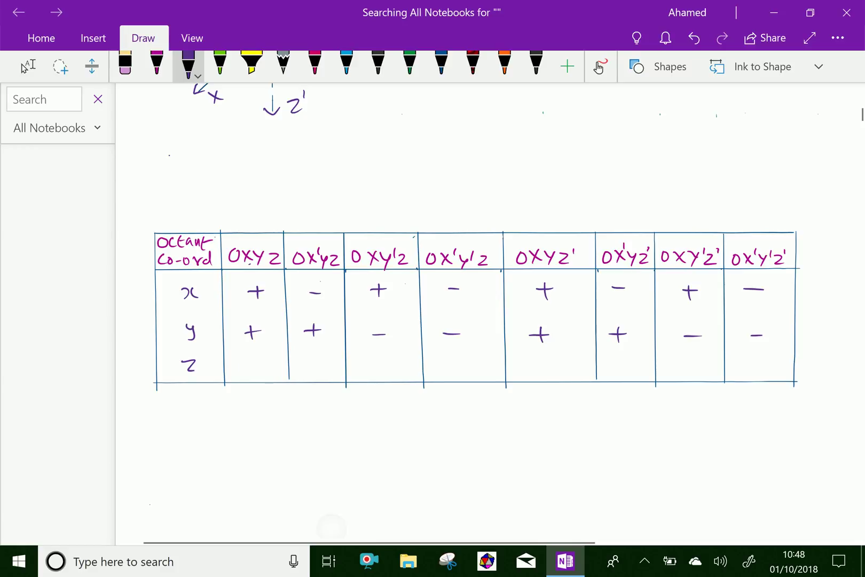
# - Fill the z row with + under the four z octants and − under the four z' octants
pyautogui.moveTo(241, 367); pyautogui.dragTo(259, 367)
pyautogui.moveTo(249, 361); pyautogui.dragTo(249, 377)
pyautogui.moveTo(302, 366); pyautogui.dragTo(317, 366)
pyautogui.moveTo(309, 362); pyautogui.dragTo(309, 376)
pyautogui.moveTo(363, 366)
pyautogui.mouseDown()
pyautogui.moveTo(380, 367)
pyautogui.moveTo(371, 376)
pyautogui.mouseUp()
pyautogui.moveTo(447, 369); pyautogui.dragTo(463, 370)
pyautogui.moveTo(454, 362); pyautogui.dragTo(453, 381)
pyautogui.moveTo(524, 368); pyautogui.dragTo(544, 368)
pyautogui.moveTo(609, 367); pyautogui.dragTo(691, 364)
pyautogui.moveTo(742, 367); pyautogui.dragTo(757, 365)
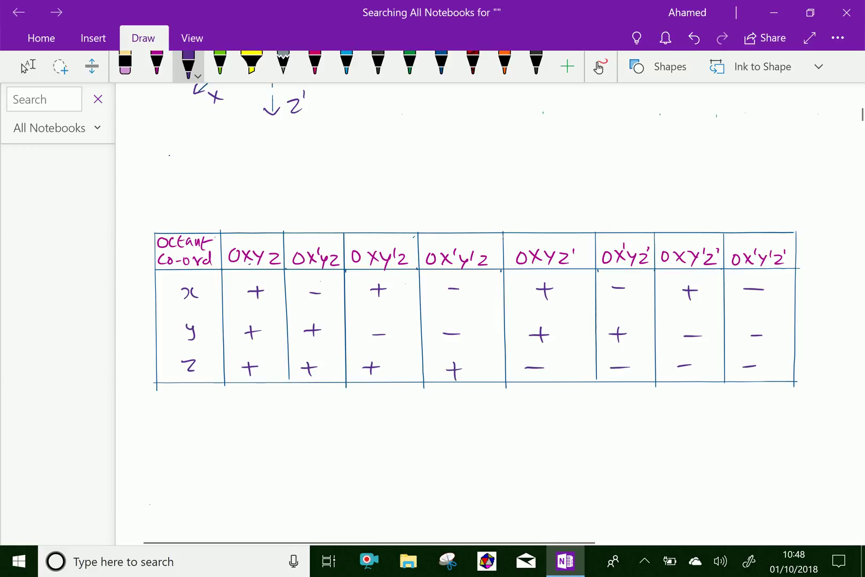
pyautogui.scroll(5, 473, 303)
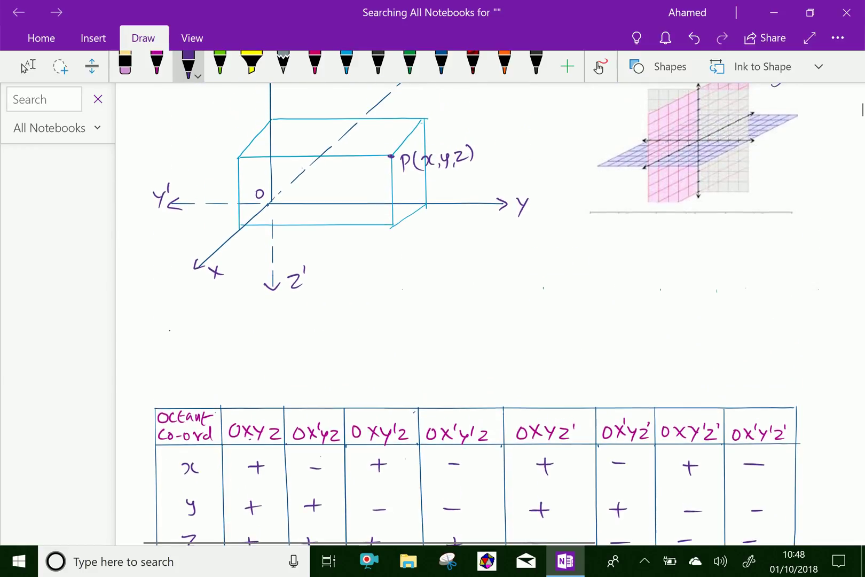
# - Write an underlined 'Note:' heading below the octant table in purple ink
pyautogui.click(28, 66)
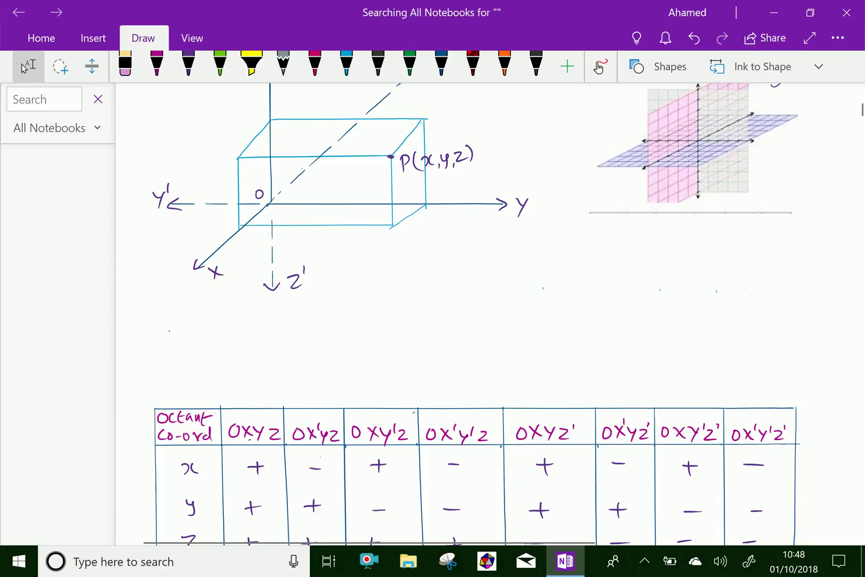
pyautogui.scroll(-3, 473, 303)
pyautogui.scroll(-1, 473, 303)
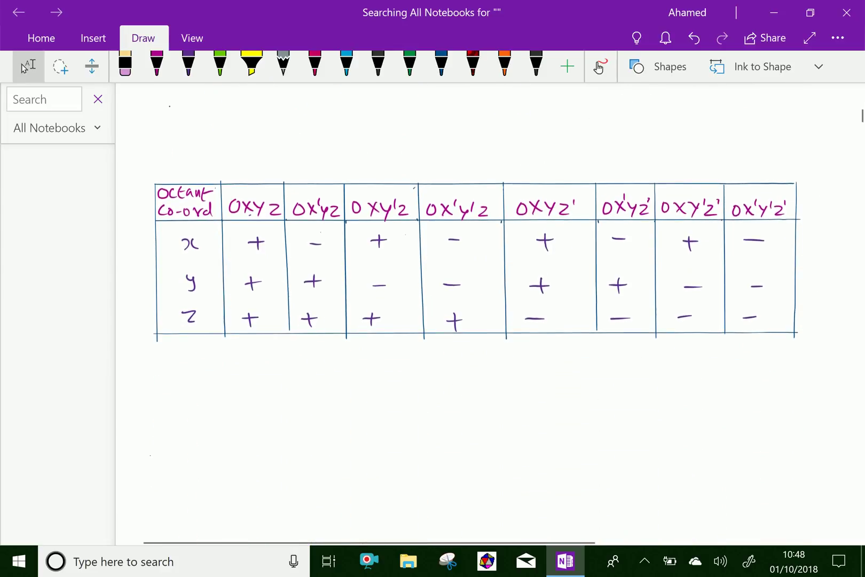
pyautogui.scroll(-2, 473, 304)
pyautogui.scroll(-1, 473, 304)
pyautogui.click(188, 64)
pyautogui.moveTo(182, 248)
pyautogui.mouseDown()
pyautogui.moveTo(203, 231)
pyautogui.moveTo(209, 238)
pyautogui.mouseUp()
pyautogui.moveTo(218, 228)
pyautogui.mouseDown()
pyautogui.moveTo(221, 249)
pyautogui.moveTo(224, 237)
pyautogui.mouseUp()
pyautogui.moveTo(229, 242); pyautogui.dragTo(238, 256)
pyautogui.click(249, 251)
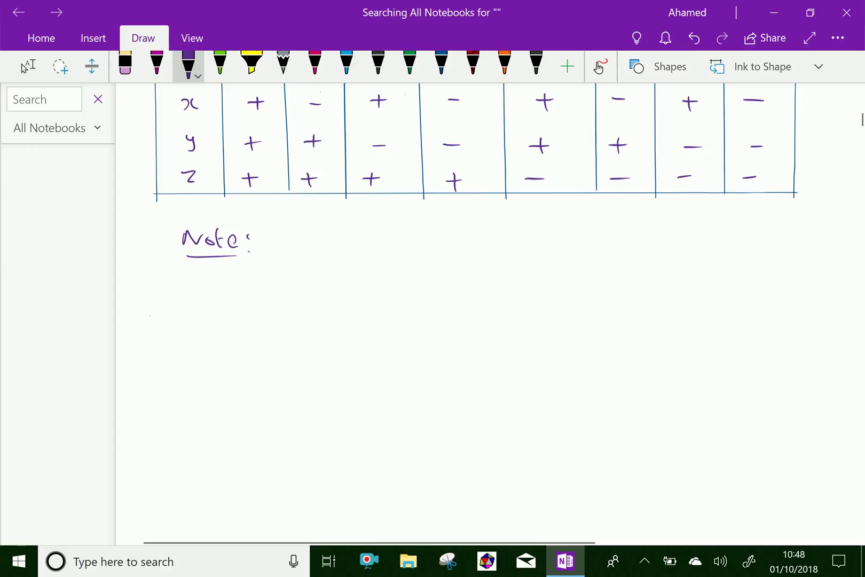
pyautogui.scroll(-1, 473, 270)
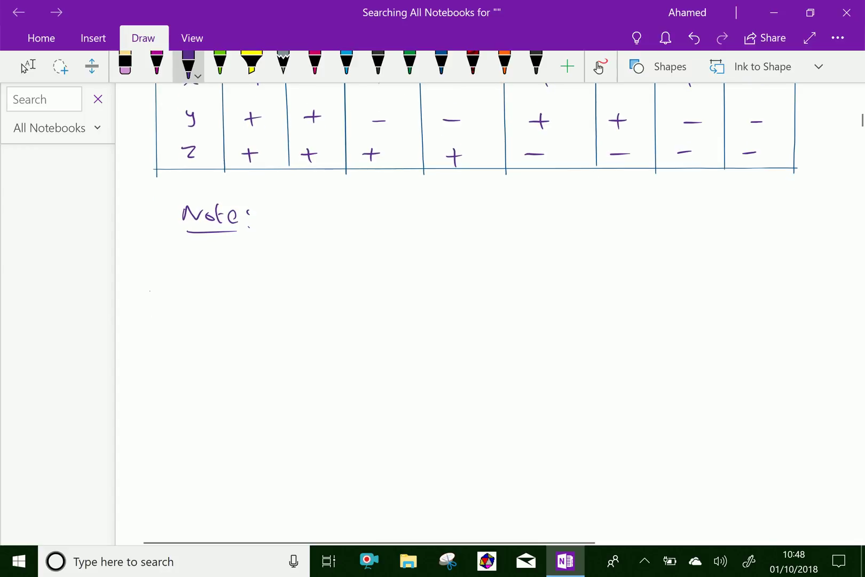
# - Begin the note with 'If P lies in xy' under the heading
pyautogui.click(28, 65)
pyautogui.click(188, 66)
pyautogui.moveTo(184, 255)
pyautogui.mouseDown()
pyautogui.moveTo(184, 273)
pyautogui.moveTo(204, 283)
pyautogui.moveTo(232, 277)
pyautogui.moveTo(233, 266)
pyautogui.moveTo(270, 268)
pyautogui.mouseUp()
pyautogui.moveTo(269, 262)
pyautogui.mouseDown()
pyautogui.moveTo(278, 271)
pyautogui.moveTo(396, 272)
pyautogui.moveTo(386, 272)
pyautogui.mouseUp()
pyautogui.moveTo(408, 261)
pyautogui.mouseDown()
pyautogui.moveTo(405, 287)
pyautogui.moveTo(435, 277)
pyautogui.mouseUp()
pyautogui.moveTo(434, 260); pyautogui.dragTo(443, 262)
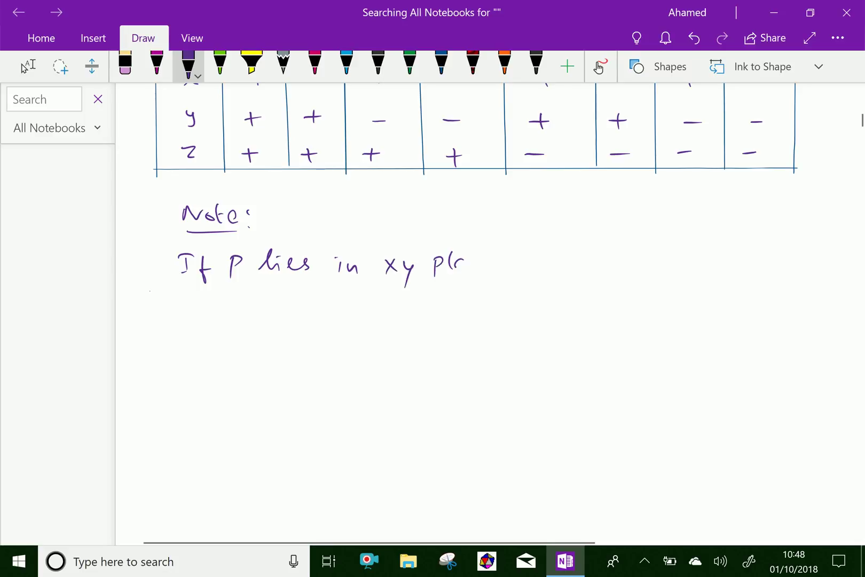
pyautogui.moveTo(454, 270)
pyautogui.mouseDown()
pyautogui.moveTo(476, 260)
pyautogui.moveTo(500, 267)
pyautogui.mouseUp()
pyautogui.scroll(5, 473, 303)
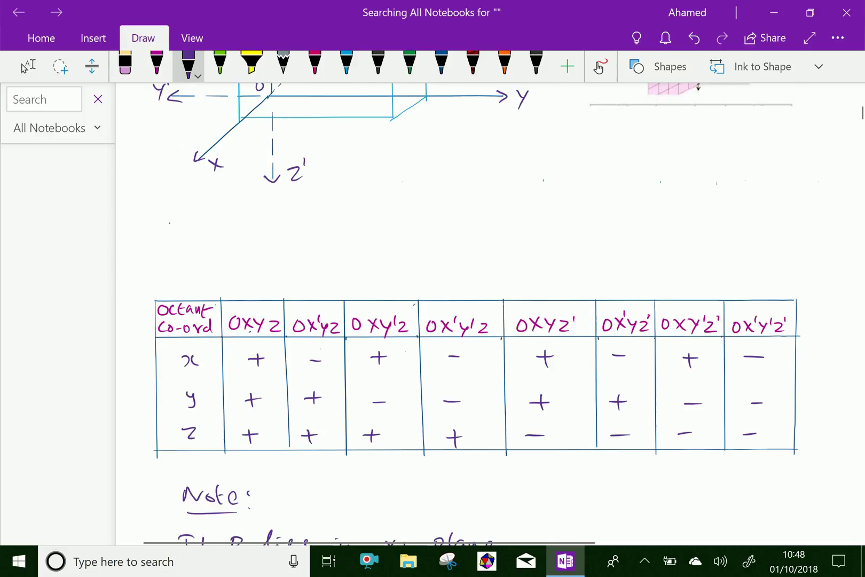
pyautogui.scroll(3, 473, 303)
# - Hatch the box's bottom face in the axes sketch with dashed strokes
pyautogui.click(27, 66)
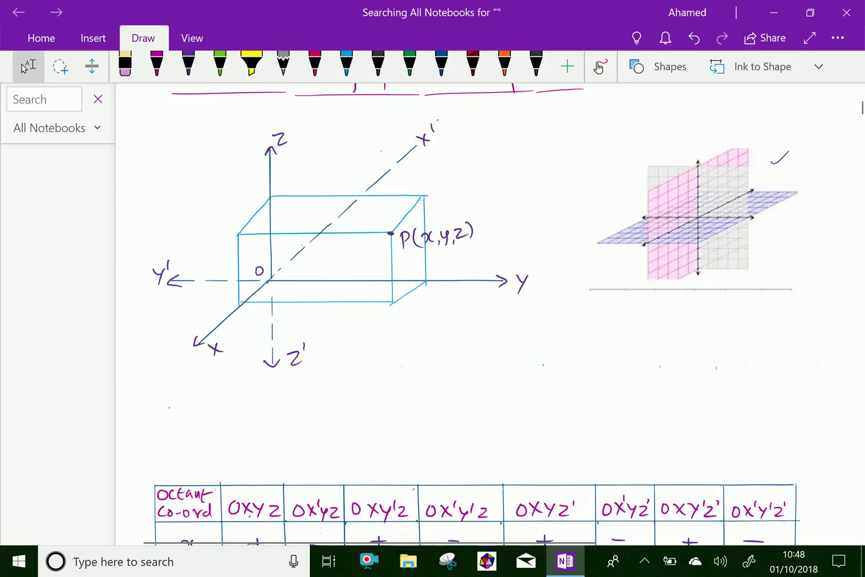
pyautogui.click(188, 64)
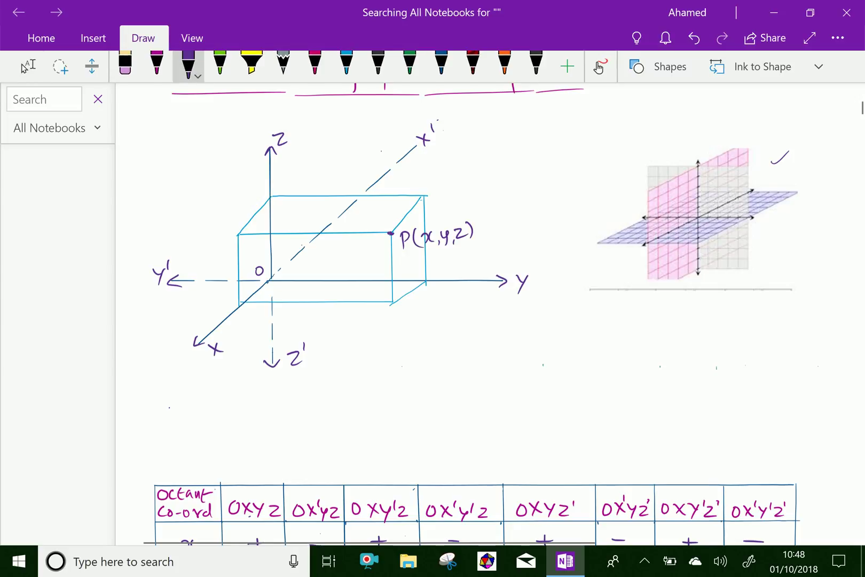
pyautogui.moveTo(255, 298)
pyautogui.mouseDown()
pyautogui.moveTo(297, 283)
pyautogui.moveTo(398, 288)
pyautogui.mouseUp()
pyautogui.moveTo(395, 298); pyautogui.dragTo(417, 281)
pyautogui.scroll(-2, 478, 290)
pyautogui.scroll(-3, 478, 290)
pyautogui.scroll(-1, 477, 290)
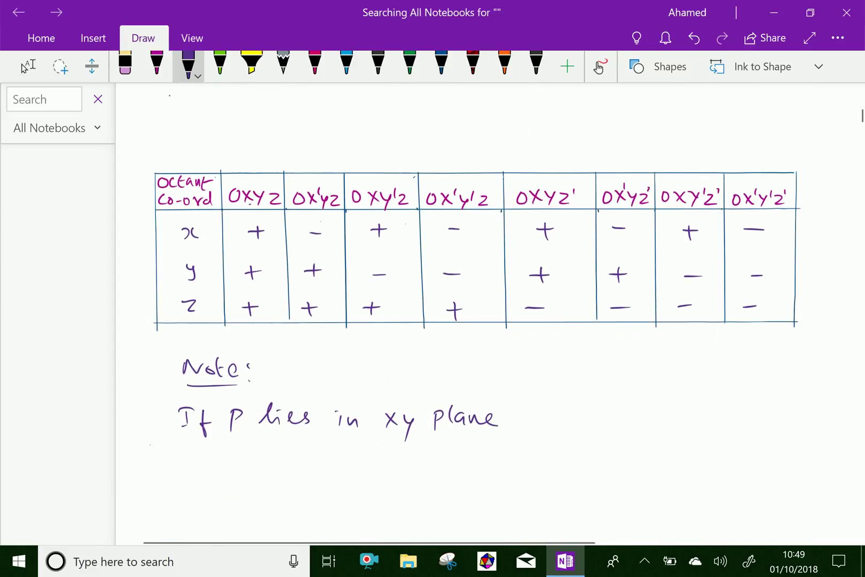
pyautogui.scroll(-1, 477, 290)
# - Append ', P(x, y, 0)' to the xy plane line of the note
pyautogui.click(27, 66)
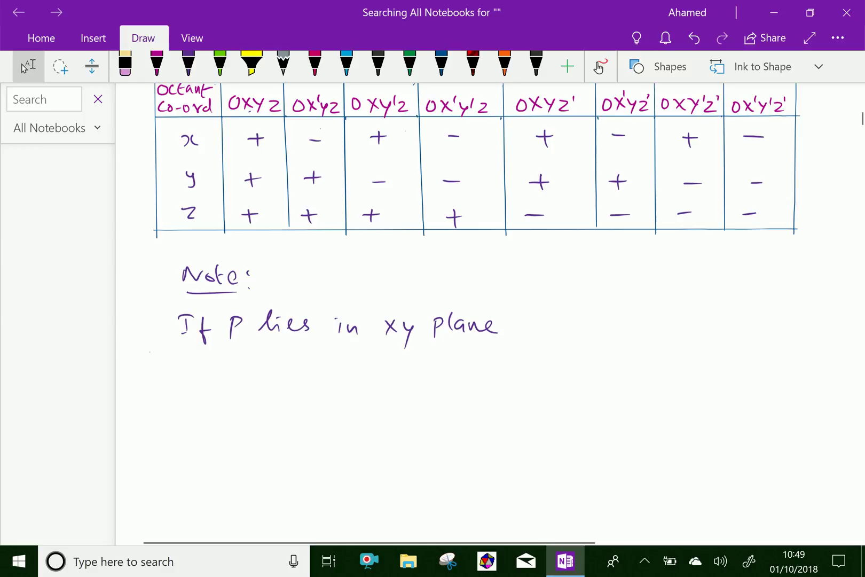
pyautogui.click(188, 64)
pyautogui.moveTo(511, 334); pyautogui.dragTo(509, 342)
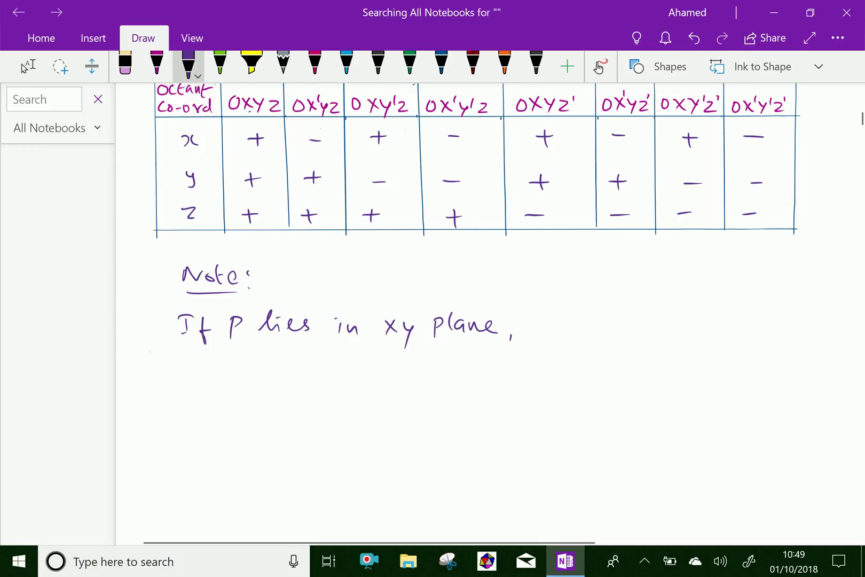
pyautogui.moveTo(555, 319)
pyautogui.mouseDown()
pyautogui.moveTo(554, 342)
pyautogui.moveTo(555, 329)
pyautogui.moveTo(575, 347)
pyautogui.moveTo(601, 327)
pyautogui.moveTo(597, 336)
pyautogui.moveTo(615, 339)
pyautogui.mouseUp()
pyautogui.moveTo(628, 324)
pyautogui.mouseDown()
pyautogui.moveTo(640, 324)
pyautogui.moveTo(635, 342)
pyautogui.mouseUp()
pyautogui.moveTo(647, 337)
pyautogui.mouseDown()
pyautogui.moveTo(645, 346)
pyautogui.moveTo(662, 331)
pyautogui.moveTo(674, 339)
pyautogui.mouseUp()
pyautogui.scroll(-1, 473, 203)
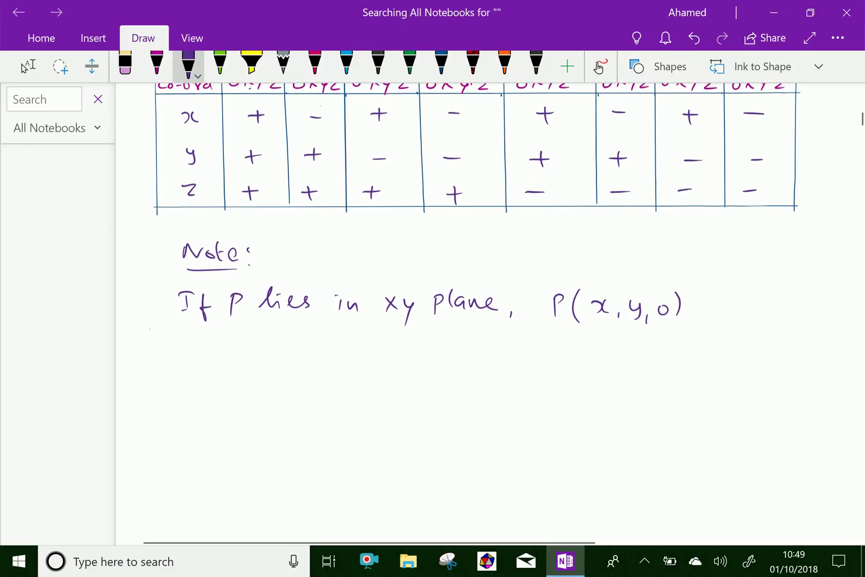
# - Start a second line reading 'yz plane, P(0, y'
pyautogui.click(27, 66)
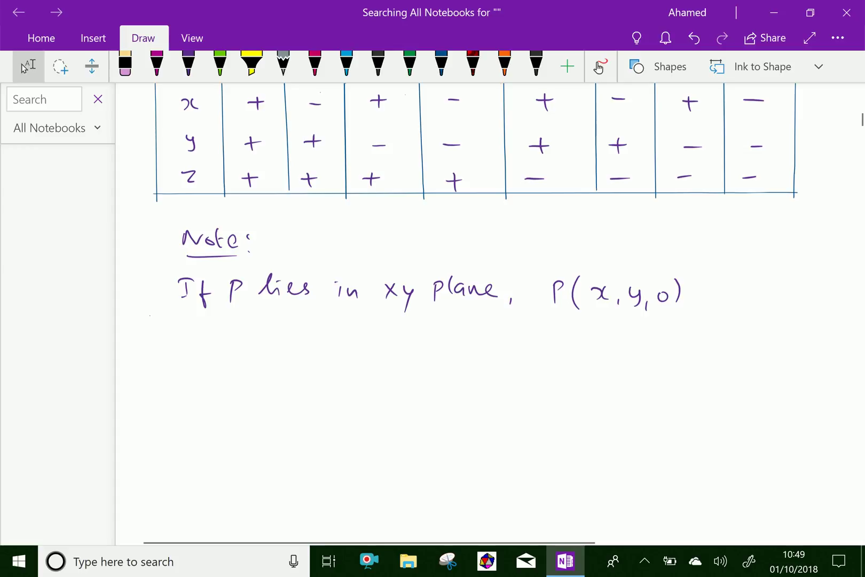
pyautogui.click(188, 65)
pyautogui.moveTo(384, 324)
pyautogui.mouseDown()
pyautogui.moveTo(394, 340)
pyautogui.moveTo(416, 339)
pyautogui.mouseUp()
pyautogui.moveTo(445, 326)
pyautogui.mouseDown()
pyautogui.moveTo(445, 349)
pyautogui.moveTo(447, 332)
pyautogui.moveTo(466, 337)
pyautogui.mouseUp()
pyautogui.moveTo(478, 331); pyautogui.dragTo(491, 338)
pyautogui.moveTo(497, 334); pyautogui.dragTo(508, 337)
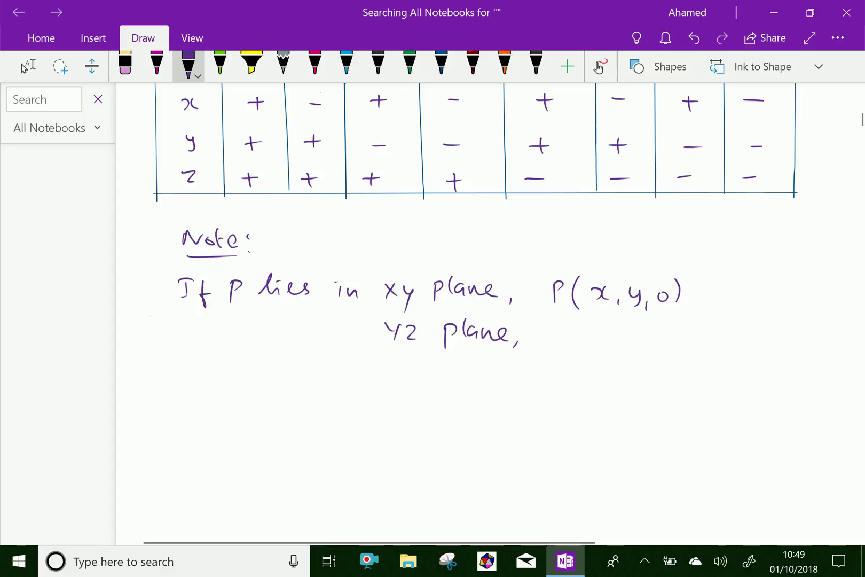
pyautogui.moveTo(552, 330)
pyautogui.mouseDown()
pyautogui.moveTo(553, 352)
pyautogui.moveTo(555, 342)
pyautogui.mouseUp()
pyautogui.moveTo(575, 328)
pyautogui.mouseDown()
pyautogui.moveTo(574, 355)
pyautogui.moveTo(604, 337)
pyautogui.moveTo(616, 351)
pyautogui.mouseUp()
pyautogui.moveTo(630, 335)
pyautogui.mouseDown()
pyautogui.moveTo(633, 354)
pyautogui.moveTo(678, 358)
pyautogui.mouseUp()
# - Complete 'P(0, y, z)' and write 'xz plane' on a third line
pyautogui.click(647, 347)
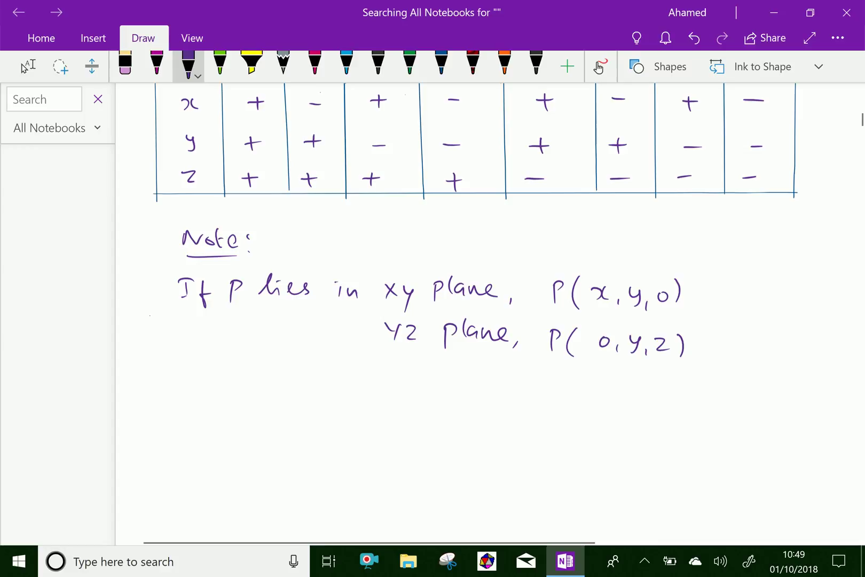
pyautogui.moveTo(388, 361)
pyautogui.mouseDown()
pyautogui.moveTo(397, 367)
pyautogui.moveTo(391, 374)
pyautogui.mouseUp()
pyautogui.moveTo(406, 364)
pyautogui.mouseDown()
pyautogui.moveTo(420, 364)
pyautogui.moveTo(422, 377)
pyautogui.moveTo(451, 373)
pyautogui.mouseUp()
pyautogui.moveTo(420, 298); pyautogui.dragTo(430, 299)
pyautogui.moveTo(425, 340)
pyautogui.mouseDown()
pyautogui.moveTo(438, 340)
pyautogui.moveTo(462, 383)
pyautogui.mouseUp()
pyautogui.moveTo(471, 372); pyautogui.dragTo(481, 381)
pyautogui.moveTo(485, 382); pyautogui.dragTo(516, 380)
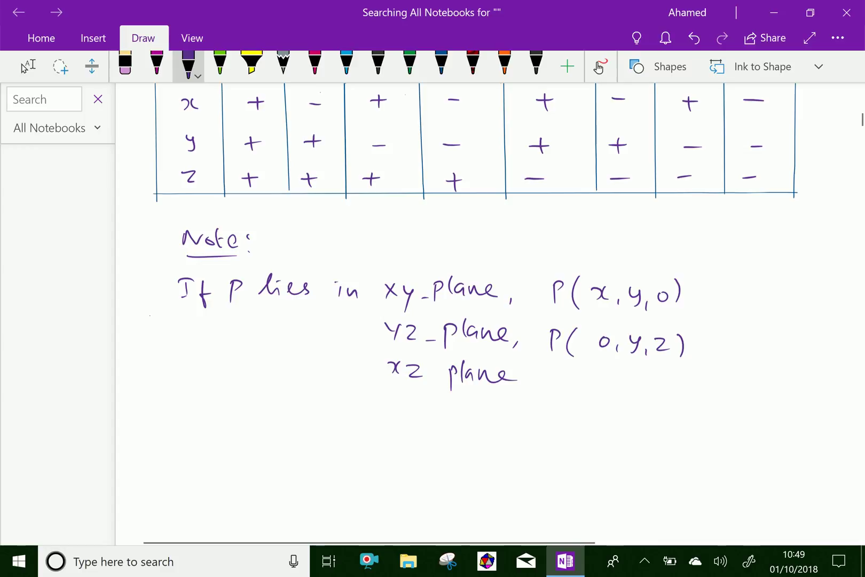
# - Write 'P(x, 0, y)' after xz plane and draw a short purple line beneath
pyautogui.moveTo(555, 389)
pyautogui.mouseDown()
pyautogui.moveTo(563, 369)
pyautogui.moveTo(559, 378)
pyautogui.mouseUp()
pyautogui.moveTo(587, 365)
pyautogui.mouseDown()
pyautogui.moveTo(585, 387)
pyautogui.moveTo(635, 374)
pyautogui.moveTo(650, 388)
pyautogui.mouseUp()
pyautogui.moveTo(661, 373)
pyautogui.mouseDown()
pyautogui.moveTo(672, 375)
pyautogui.moveTo(665, 393)
pyautogui.moveTo(686, 393)
pyautogui.mouseUp()
pyautogui.scroll(6, 473, 311)
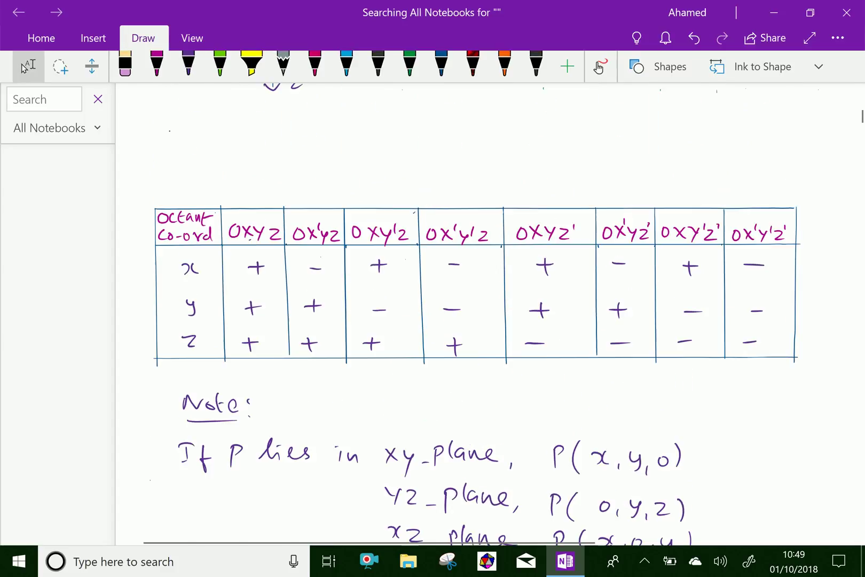
pyautogui.scroll(-3, 473, 310)
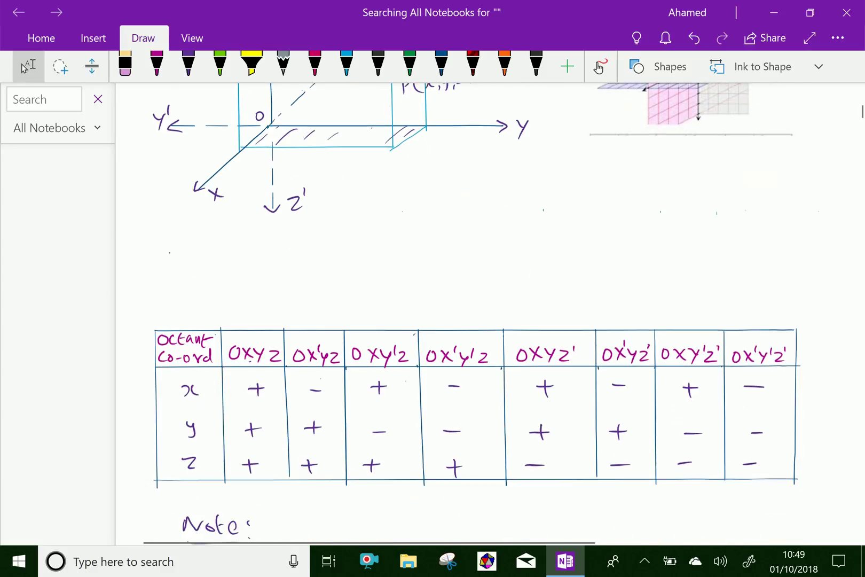
pyautogui.scroll(-2, 473, 310)
pyautogui.scroll(-2, 473, 310)
pyautogui.scroll(-2, 473, 311)
pyautogui.scroll(-1, 473, 311)
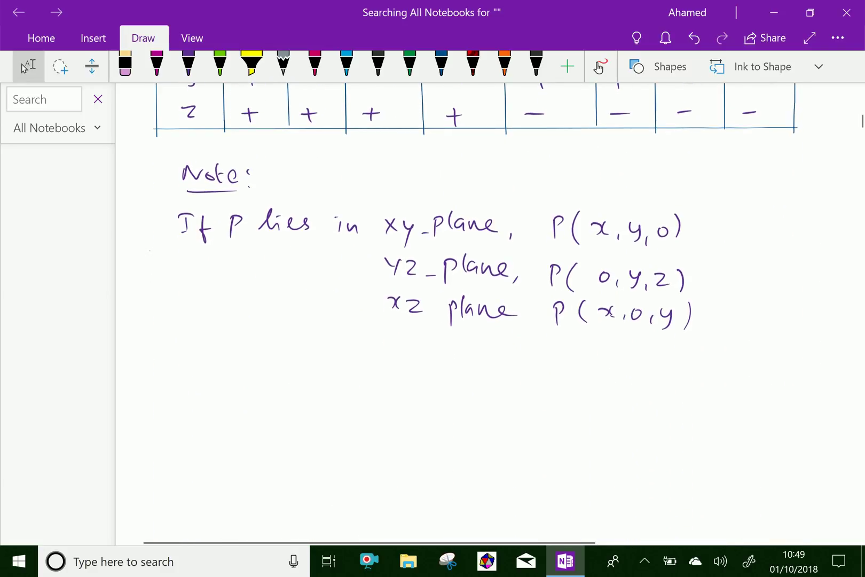
pyautogui.click(188, 65)
pyautogui.moveTo(457, 369); pyautogui.dragTo(494, 365)
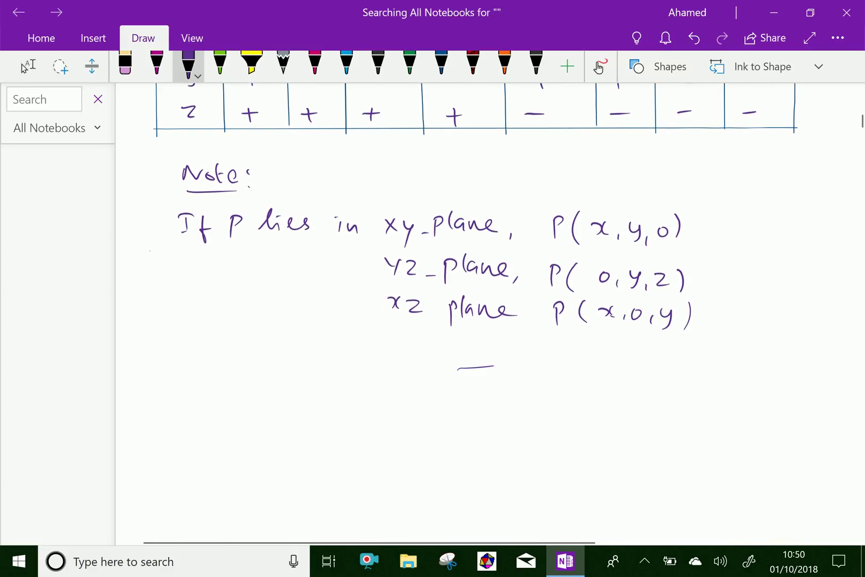